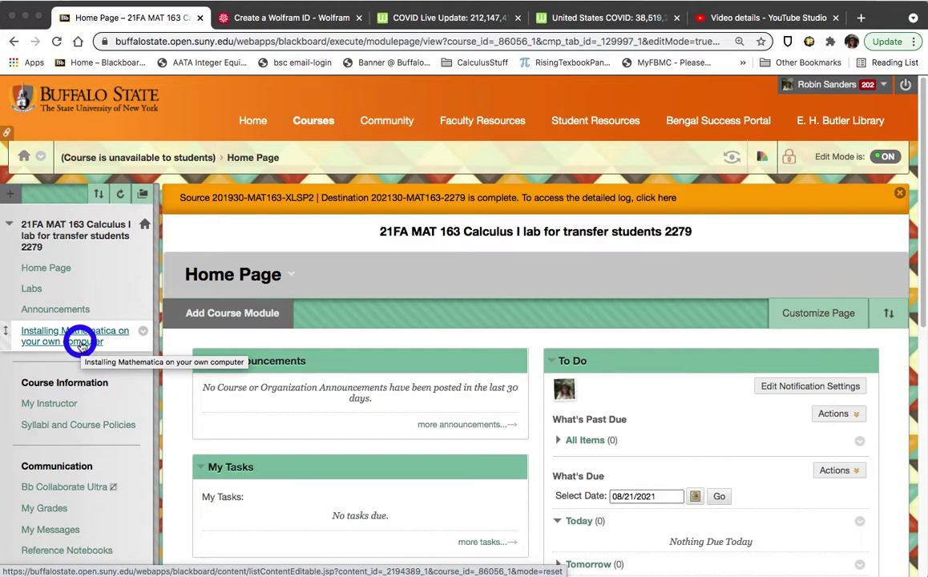
- Open the course's 'Installing Mathematica on your own computer' page and read down its instructions
{"action": "left_click", "coordinate": [80, 340]}
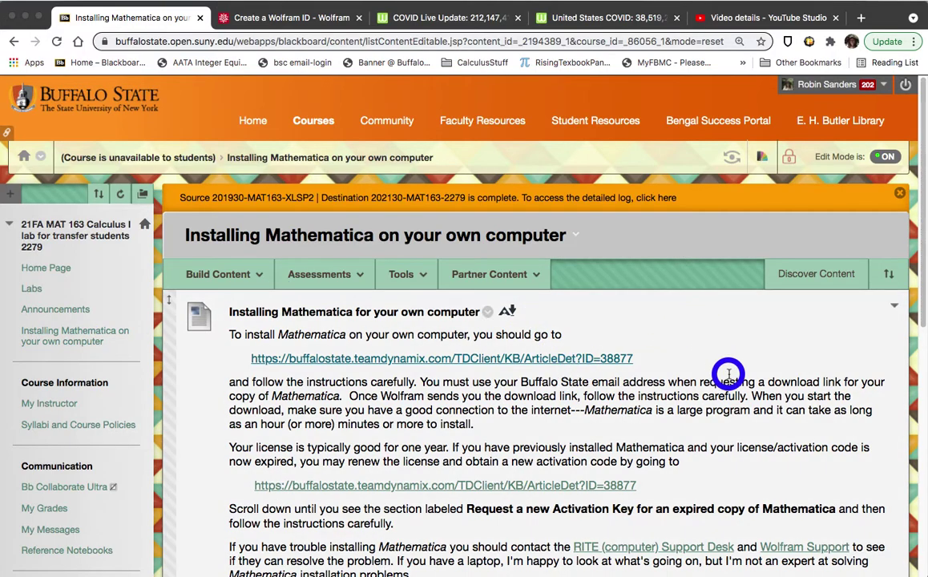
{"action": "scroll", "coordinate": [727, 373], "scroll_direction": "down", "scroll_amount": 2}
{"action": "scroll", "coordinate": [728, 373], "scroll_direction": "down", "scroll_amount": 1}
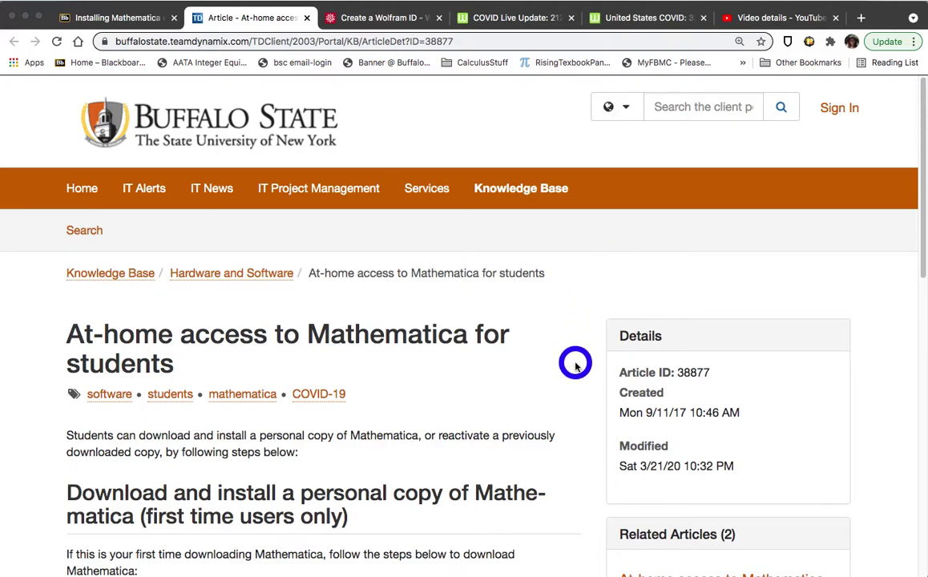
- Read through the At-home access article's download and activation-key sections
{"action": "scroll", "coordinate": [575, 366], "scroll_direction": "down", "scroll_amount": 2}
{"action": "scroll", "coordinate": [575, 365], "scroll_direction": "down", "scroll_amount": 5}
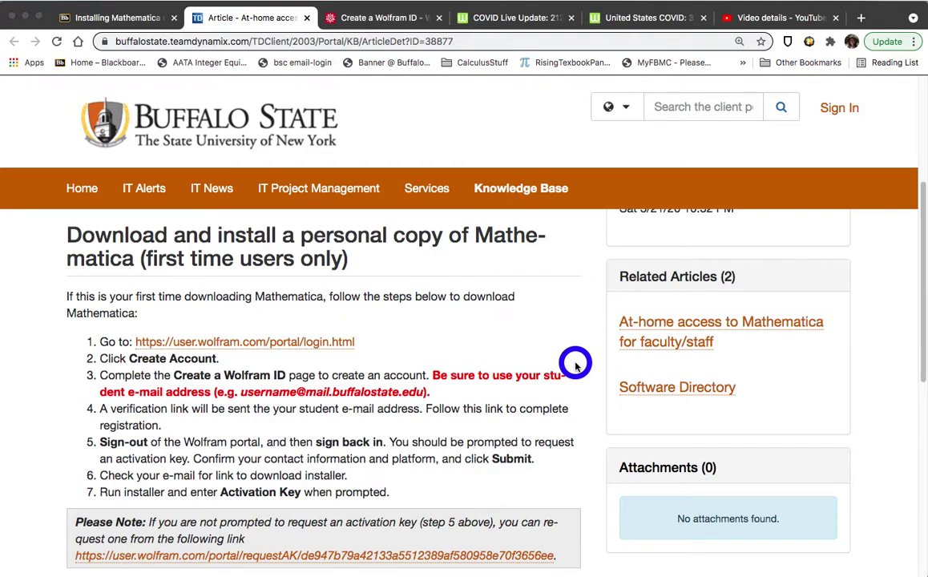
{"action": "scroll", "coordinate": [576, 365], "scroll_direction": "down", "scroll_amount": 5}
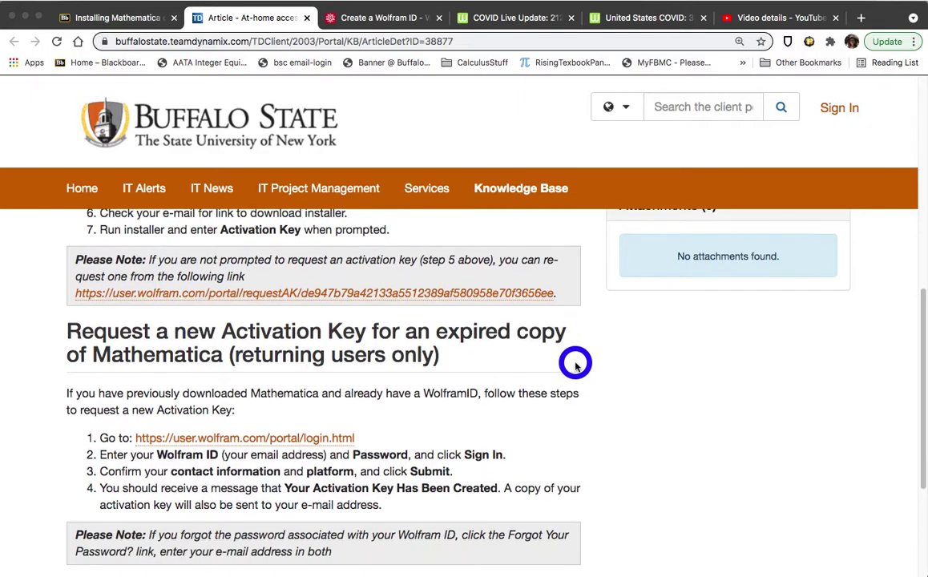
{"action": "scroll", "coordinate": [575, 365], "scroll_direction": "down", "scroll_amount": 1}
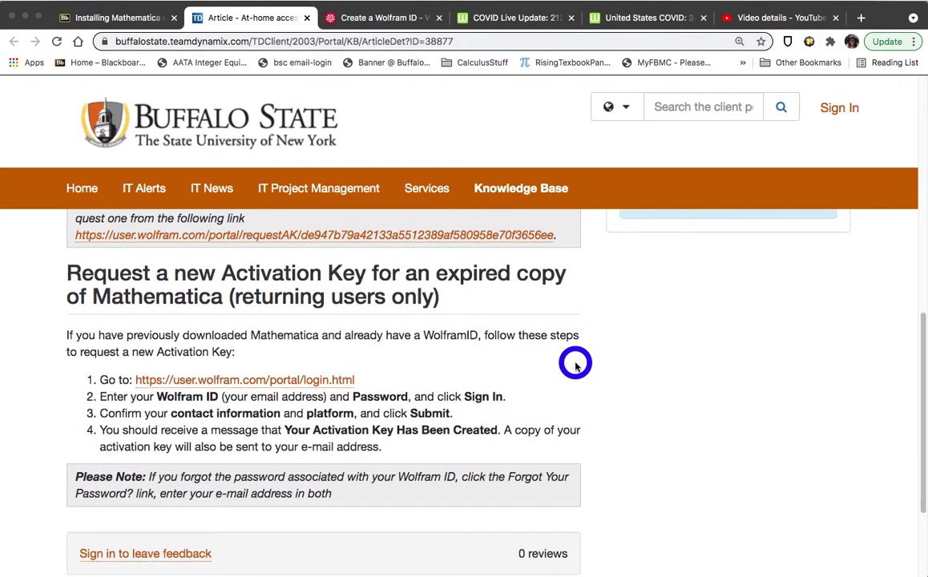
{"action": "scroll", "coordinate": [575, 365], "scroll_direction": "up", "scroll_amount": 5}
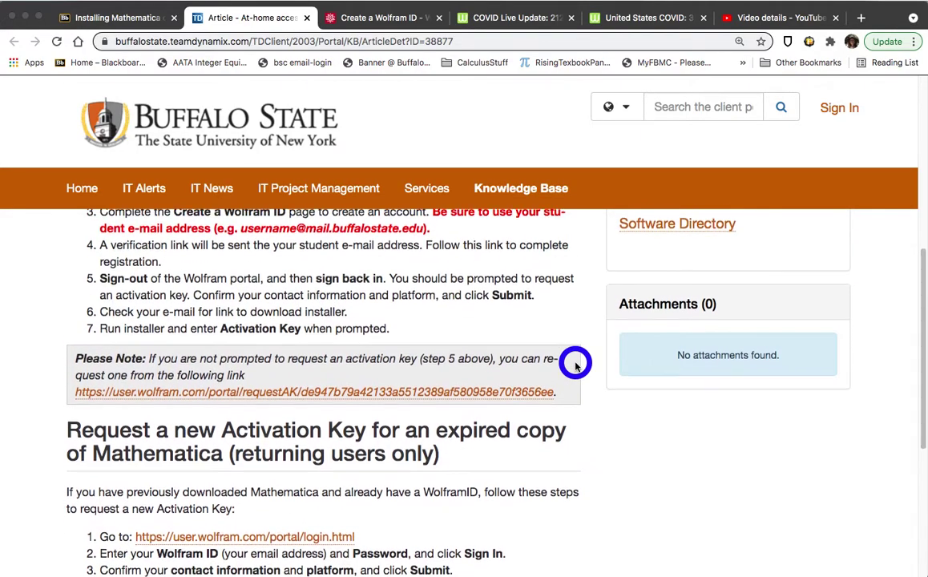
{"action": "scroll", "coordinate": [575, 364], "scroll_direction": "up", "scroll_amount": 2}
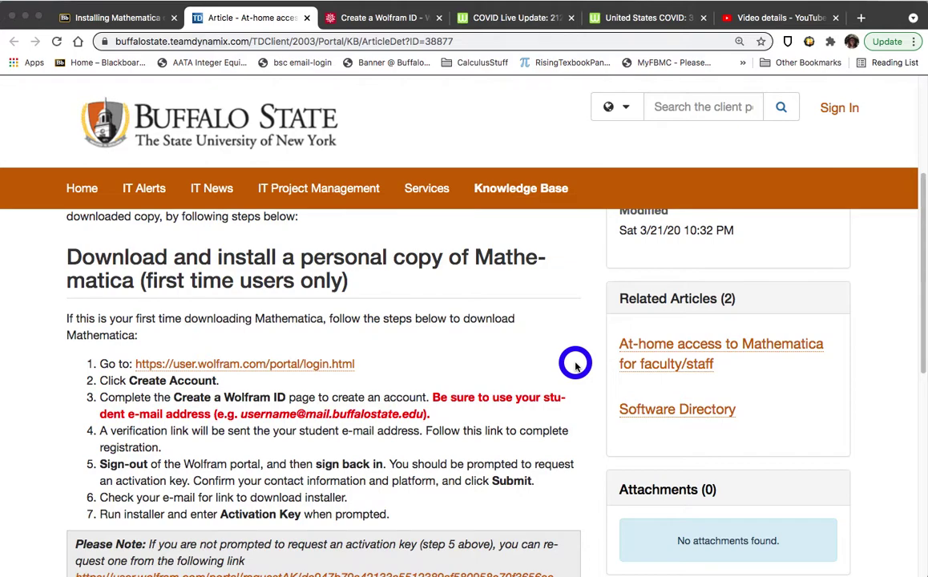
{"action": "scroll", "coordinate": [575, 364], "scroll_direction": "down", "scroll_amount": 1}
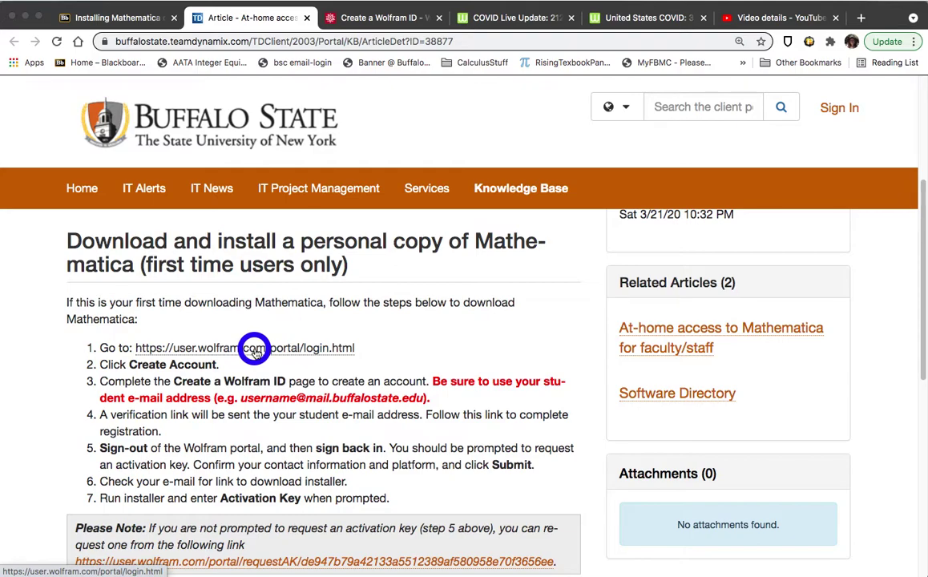
- Follow the article's user.wolfram.com login link and choose 'Create one.' for a new Wolfram ID
{"action": "left_click", "coordinate": [254, 349]}
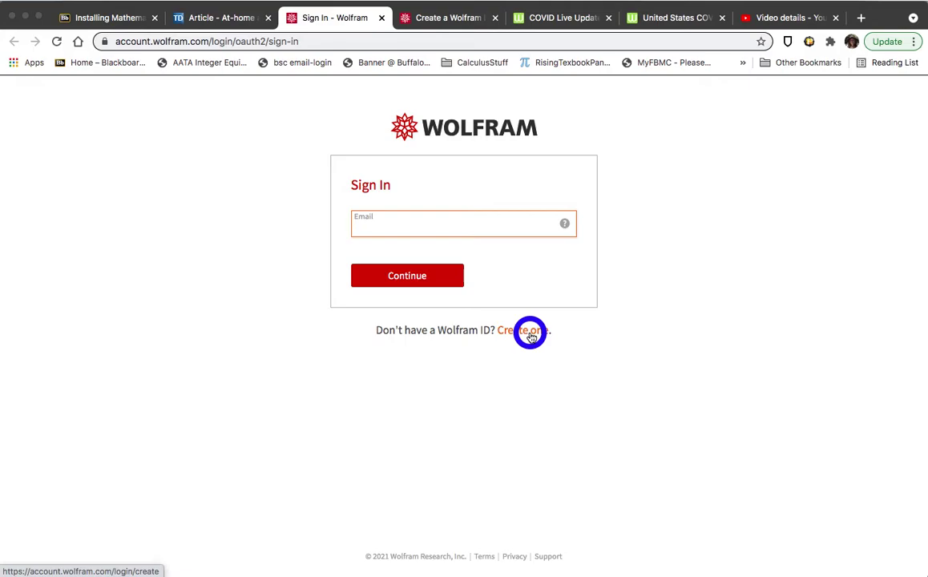
{"action": "left_click", "coordinate": [529, 334]}
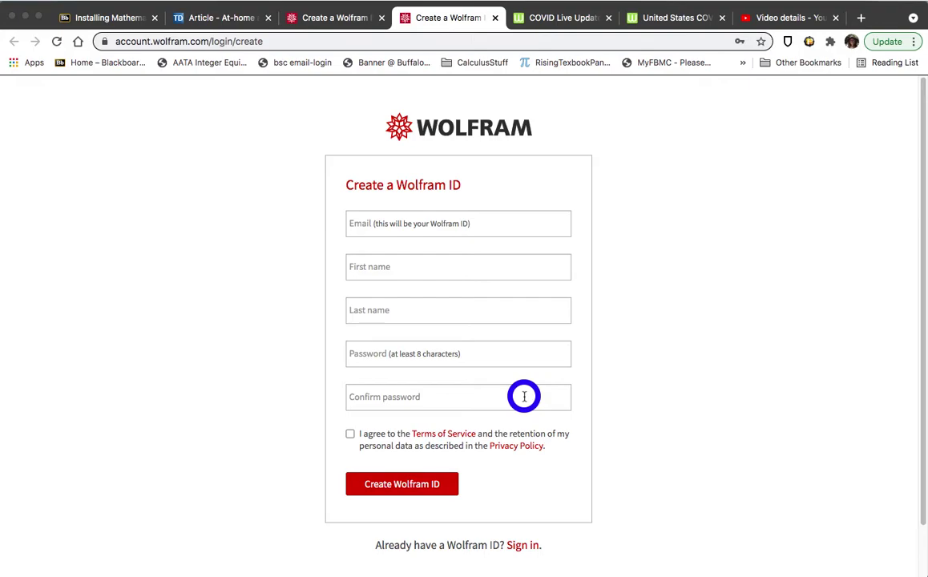
- Accept the Terms of Service on the Wolfram ID form and return to the Buffalo State article
{"action": "left_click", "coordinate": [351, 435]}
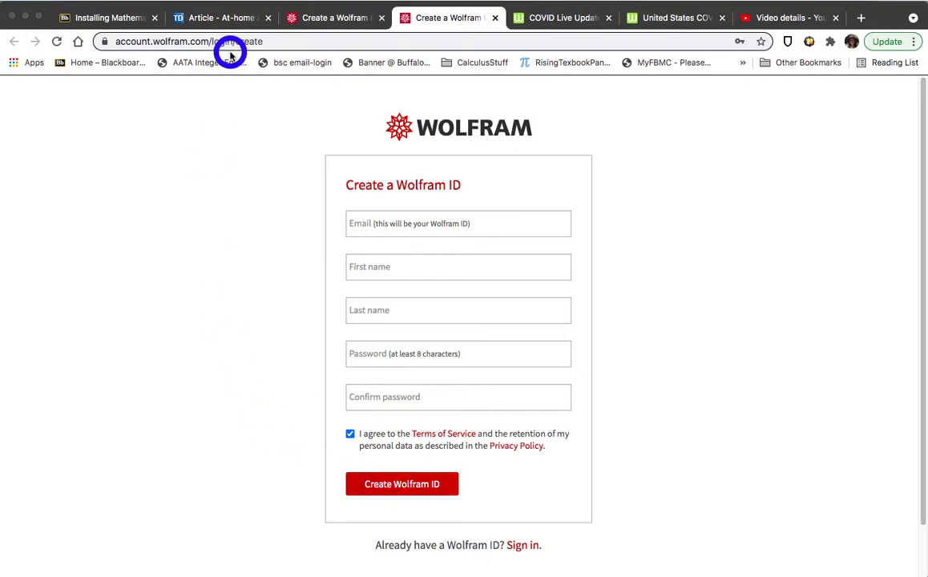
{"action": "left_click", "coordinate": [225, 20]}
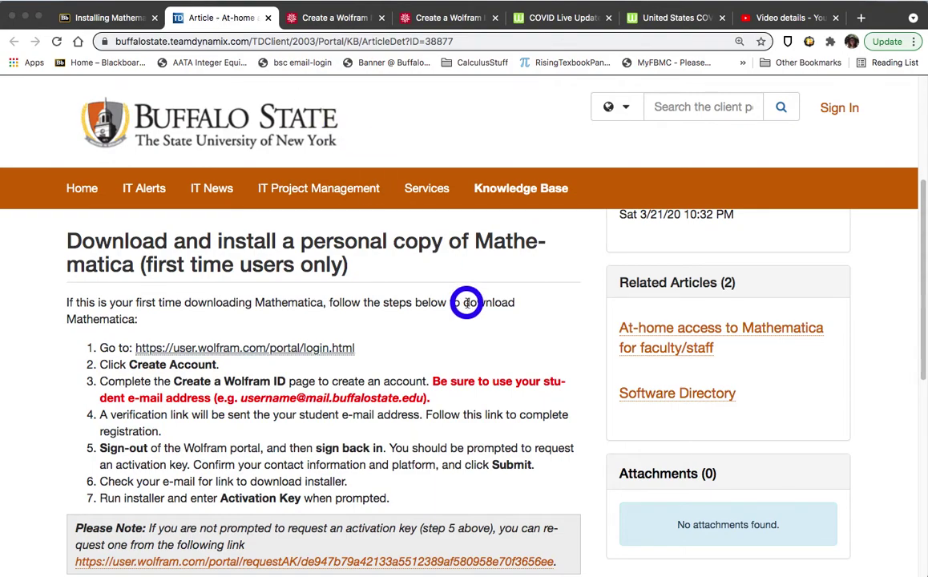
- Scroll the article down to the first-time steps containing the Wolfram login link
{"action": "scroll", "coordinate": [408, 305], "scroll_direction": "down", "scroll_amount": 2}
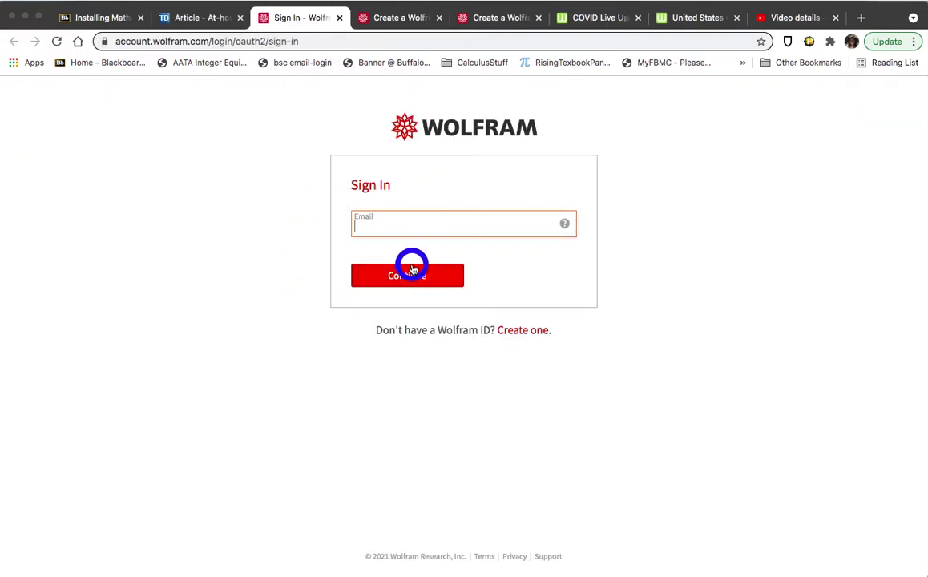
- Sign in to Wolfram with the saved account e-mail and password, keeping 'remember me' on
{"action": "left_click", "coordinate": [363, 225]}
{"action": "type", "text": "sanders"}
{"action": "key", "text": "BackSpace"}
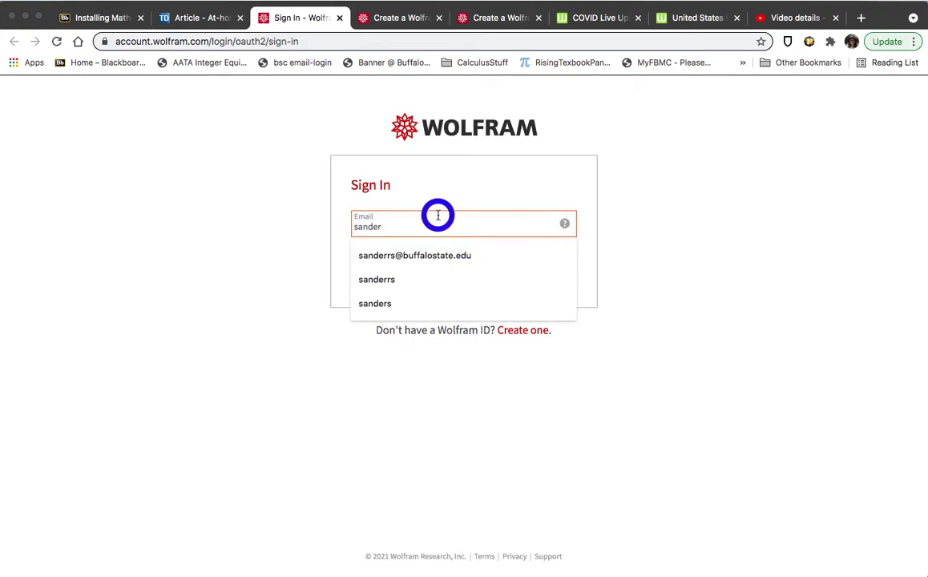
{"action": "left_click", "coordinate": [428, 256]}
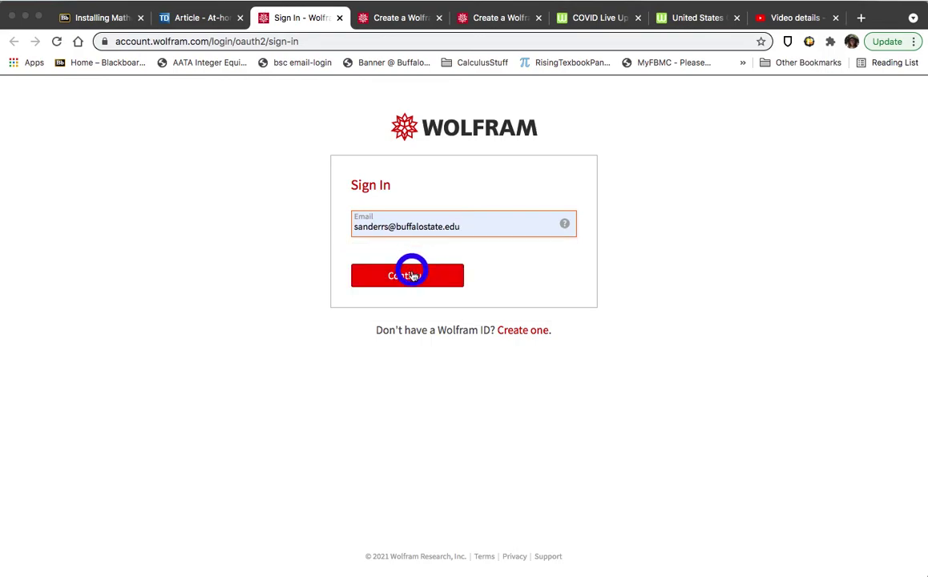
{"action": "left_click", "coordinate": [411, 270]}
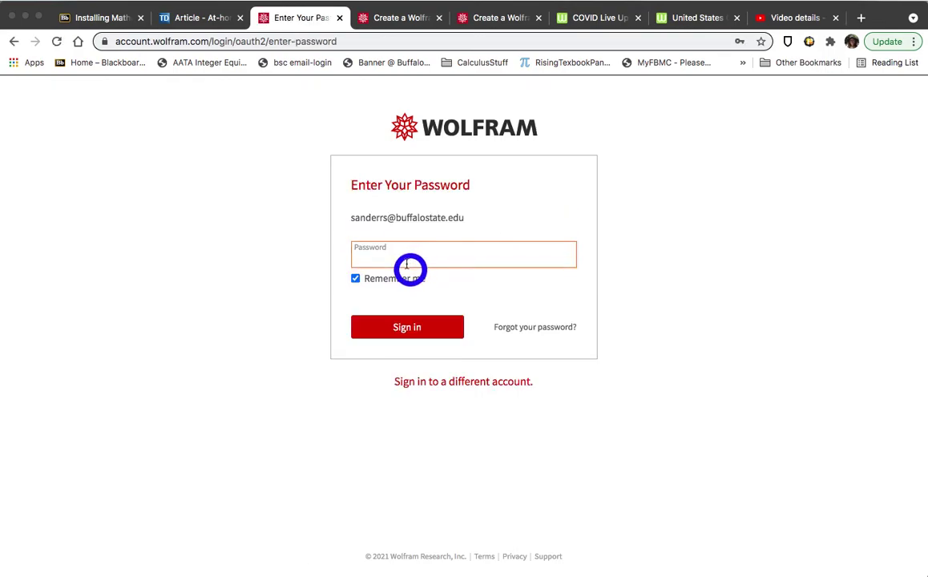
{"action": "type", "text": "••••••••"}
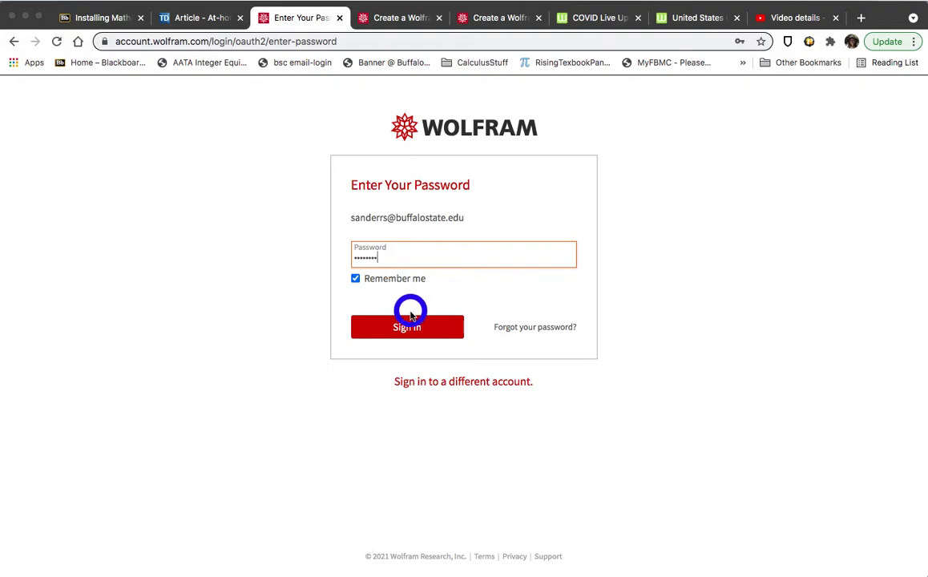
{"action": "left_click", "coordinate": [356, 280]}
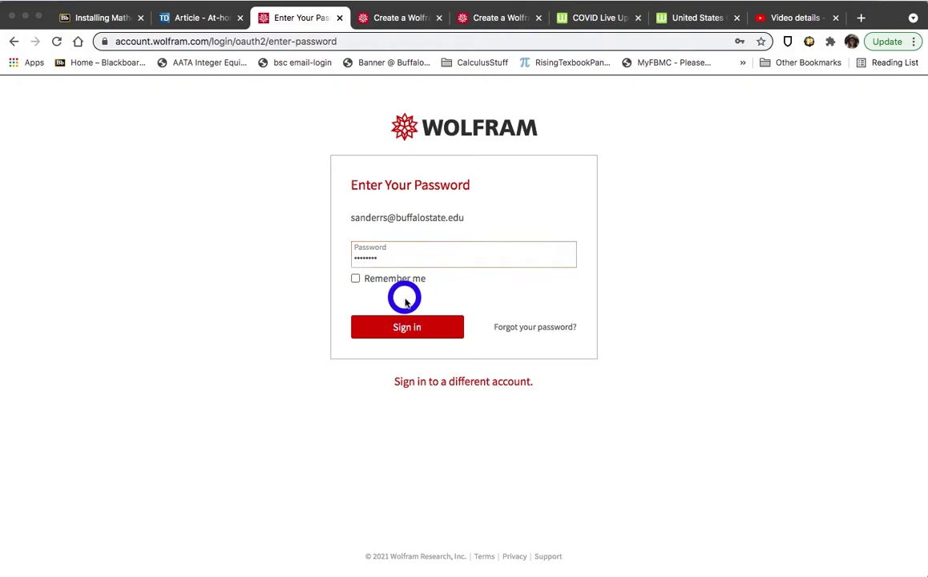
{"action": "left_click", "coordinate": [356, 279]}
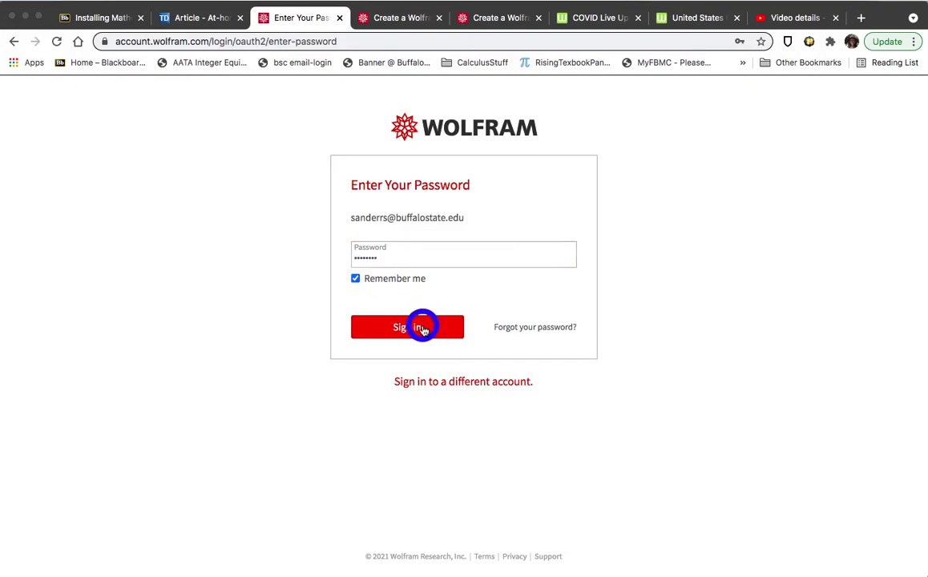
{"action": "left_click", "coordinate": [422, 327]}
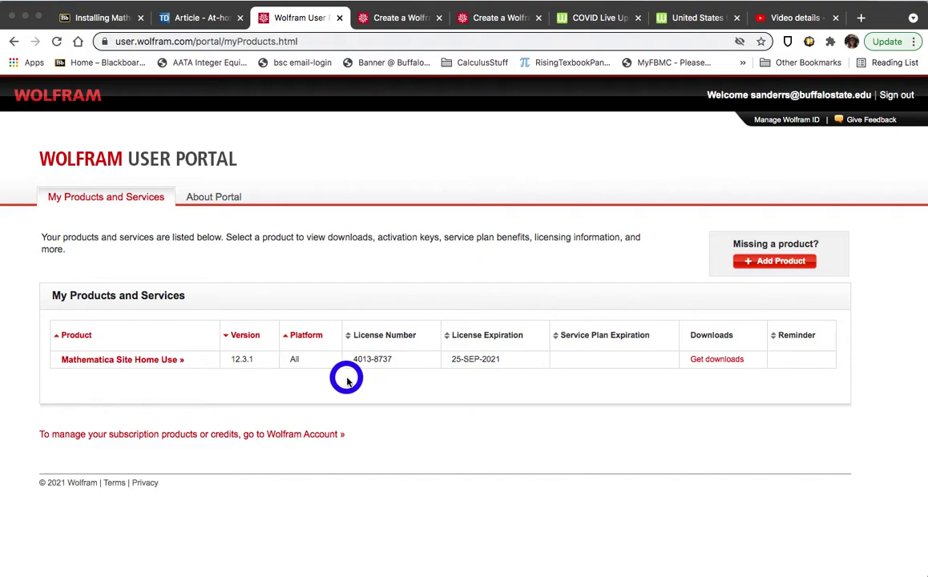
- Return to the Buffalo State Mathematica article and read the first-time steps down to the Please Note box
{"action": "left_click", "coordinate": [192, 18]}
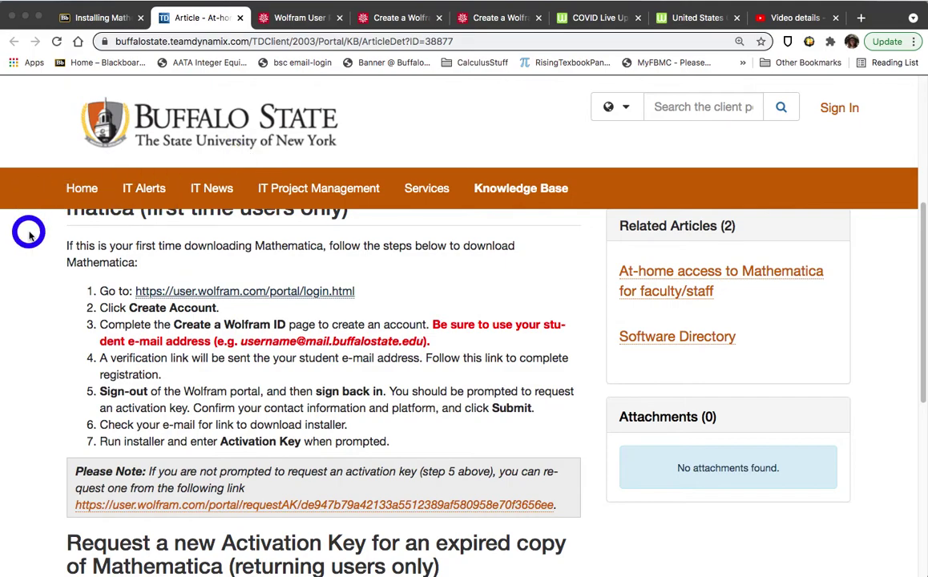
{"action": "scroll", "coordinate": [46, 365], "scroll_direction": "down", "scroll_amount": 2}
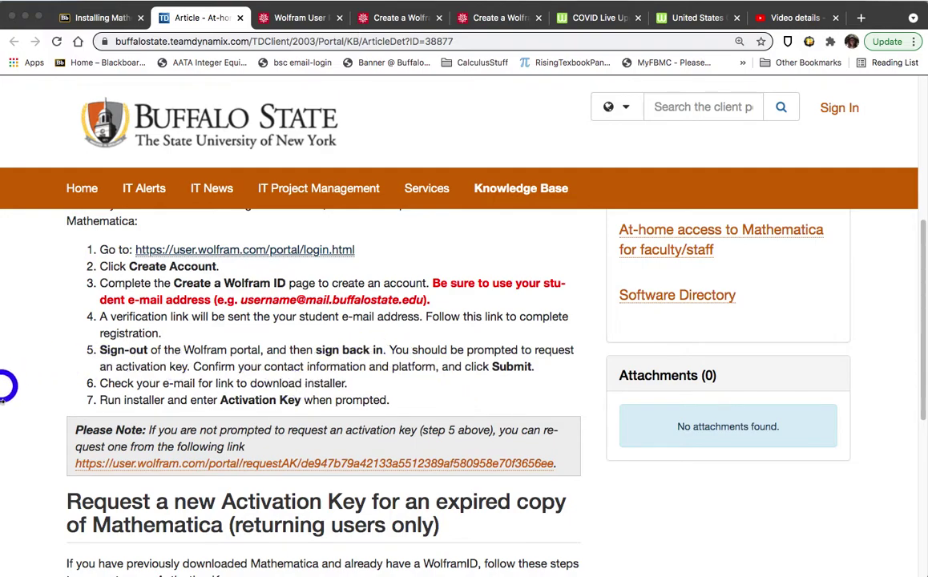
{"action": "scroll", "coordinate": [613, 509], "scroll_direction": "down", "scroll_amount": 2}
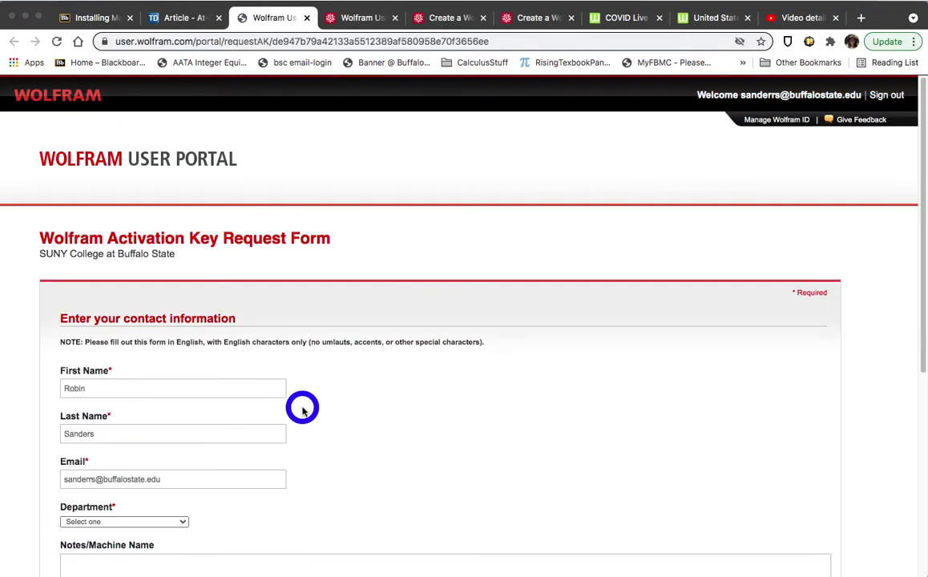
- Review the Activation Key Request Form's prefilled contact fields down to the Submit button
{"action": "scroll", "coordinate": [486, 237], "scroll_direction": "down", "scroll_amount": 4}
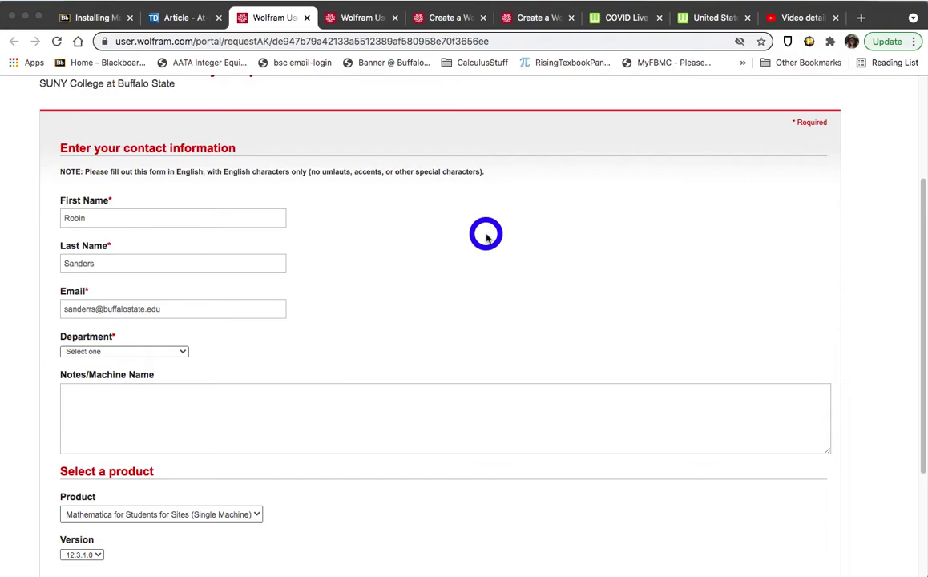
{"action": "scroll", "coordinate": [486, 236], "scroll_direction": "up", "scroll_amount": 1}
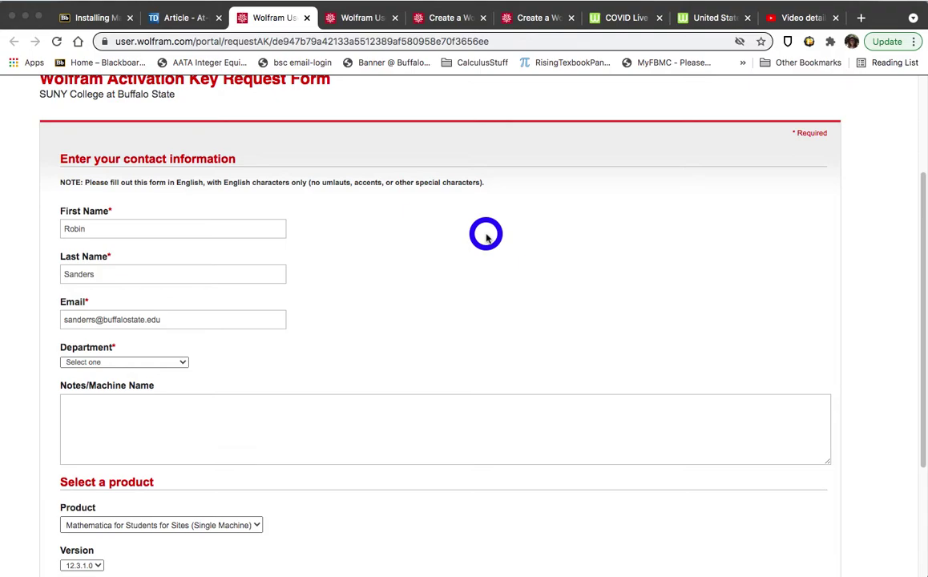
{"action": "scroll", "coordinate": [485, 237], "scroll_direction": "up", "scroll_amount": 3}
{"action": "scroll", "coordinate": [486, 234], "scroll_direction": "down", "scroll_amount": 5}
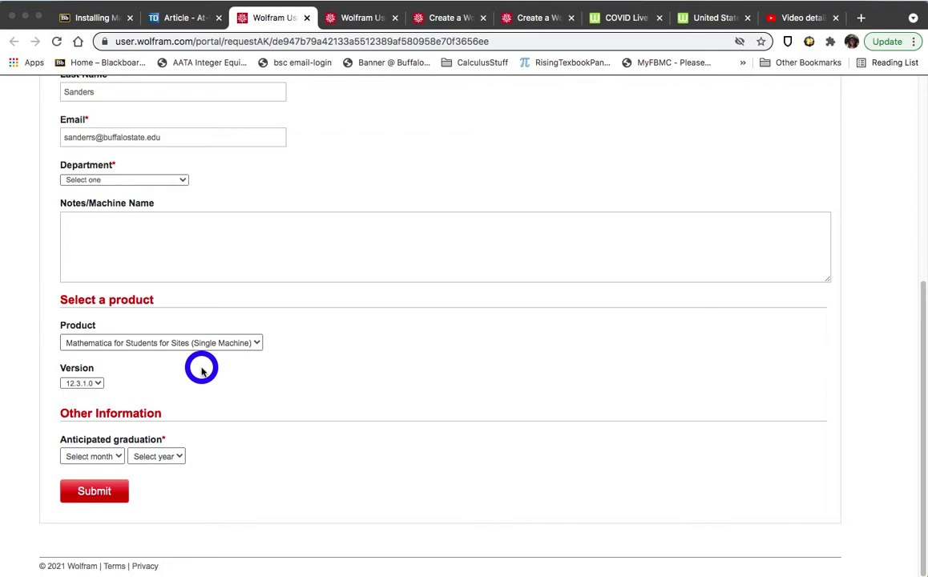
{"action": "scroll", "coordinate": [414, 296], "scroll_direction": "up", "scroll_amount": 10}
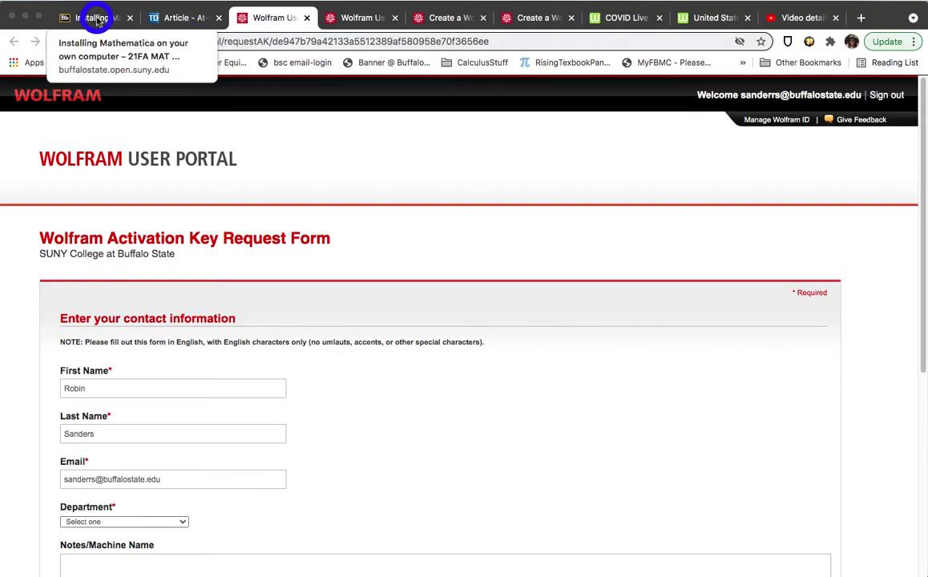
- From the course's Installing Mathematica page, bring up Wolfram's Installation support contact form
{"action": "left_click", "coordinate": [98, 17]}
{"action": "scroll", "coordinate": [794, 343], "scroll_direction": "down", "scroll_amount": 2}
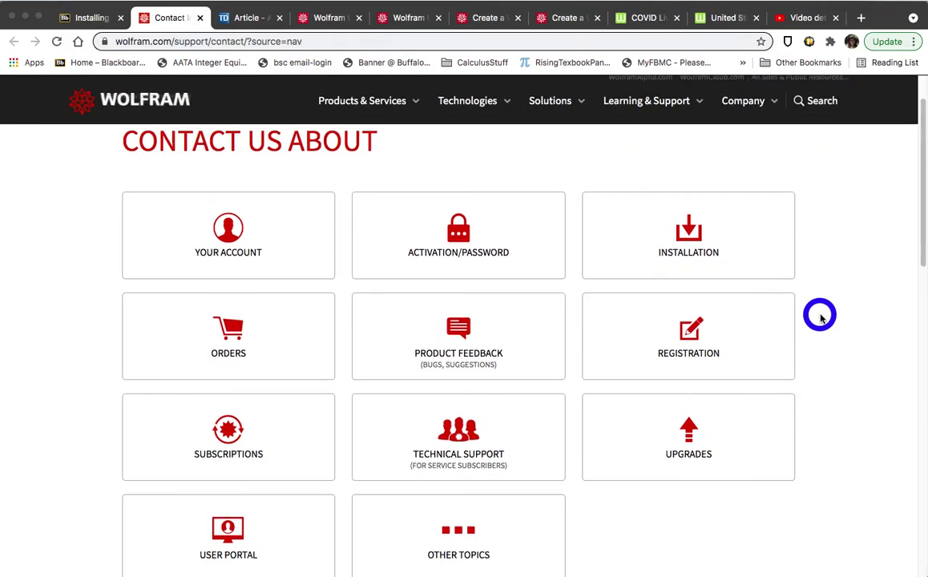
{"action": "left_click", "coordinate": [685, 232]}
{"action": "scroll", "coordinate": [828, 296], "scroll_direction": "down", "scroll_amount": 5}
{"action": "scroll", "coordinate": [828, 299], "scroll_direction": "down", "scroll_amount": 2}
{"action": "scroll", "coordinate": [829, 299], "scroll_direction": "up", "scroll_amount": 2}
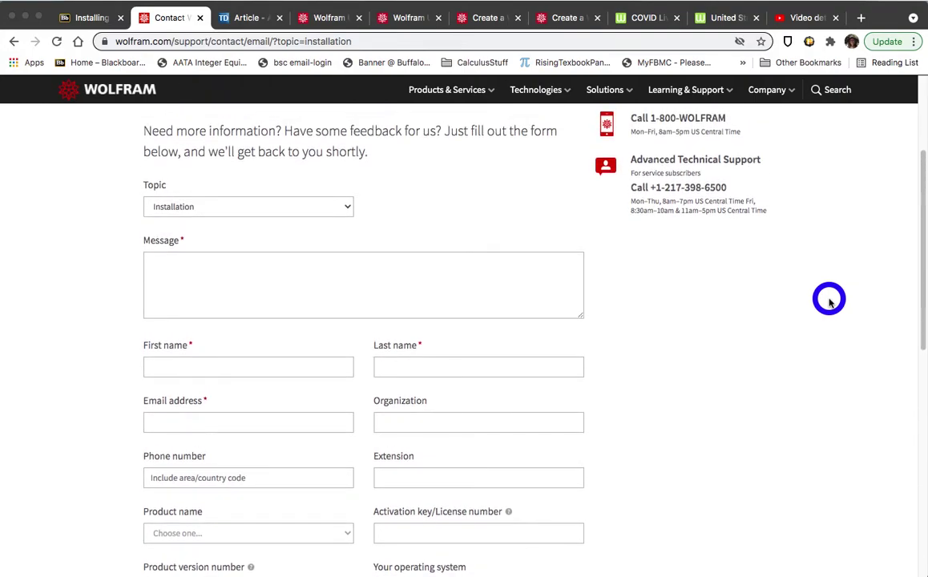
{"action": "scroll", "coordinate": [829, 299], "scroll_direction": "up", "scroll_amount": 2}
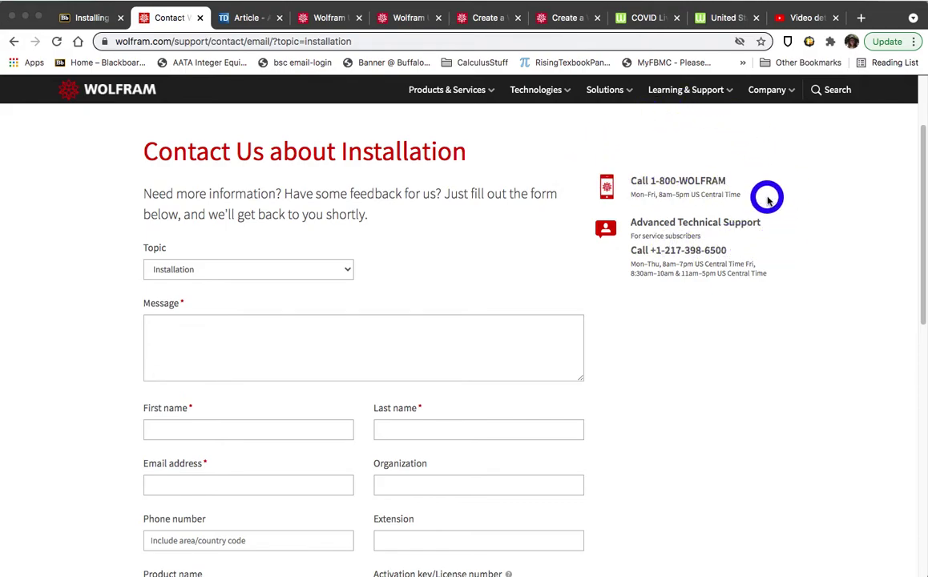
{"action": "scroll", "coordinate": [769, 197], "scroll_direction": "down", "scroll_amount": 2}
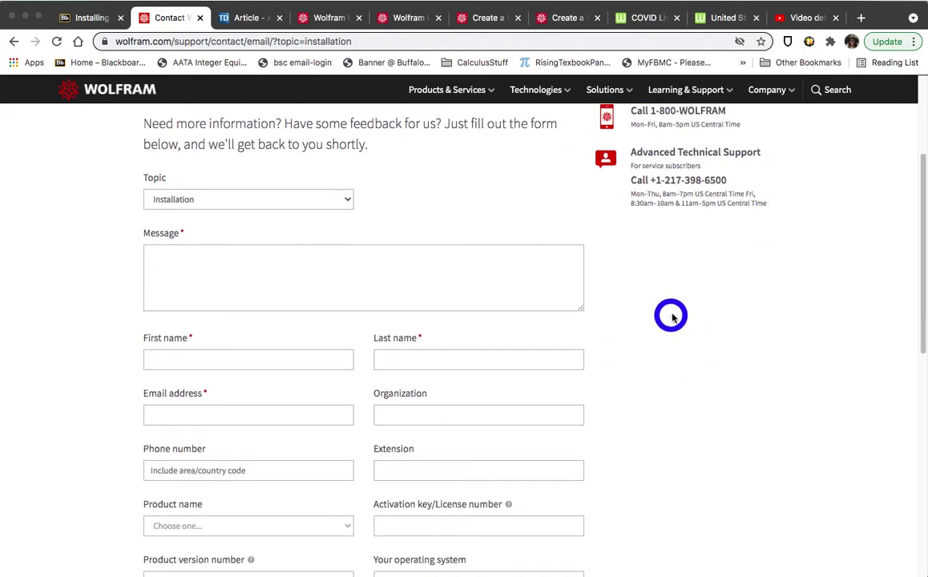
{"action": "scroll", "coordinate": [672, 315], "scroll_direction": "down", "scroll_amount": 1}
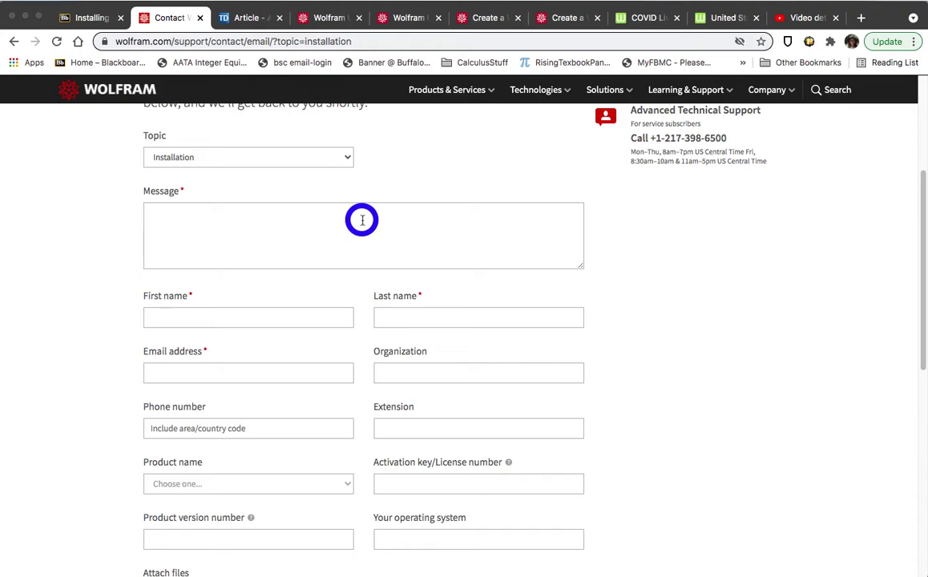
{"action": "scroll", "coordinate": [586, 284], "scroll_direction": "down", "scroll_amount": 3}
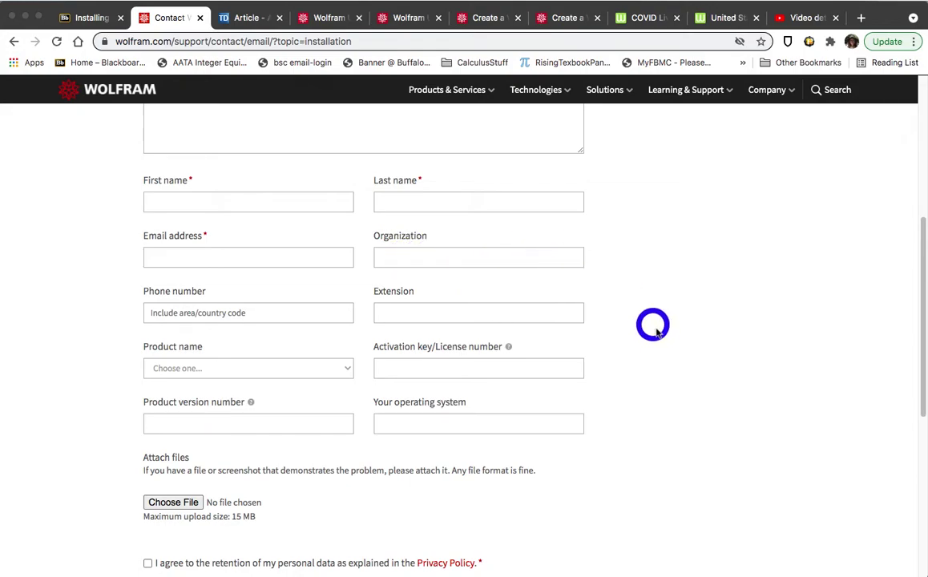
{"action": "scroll", "coordinate": [655, 331], "scroll_direction": "down", "scroll_amount": 2}
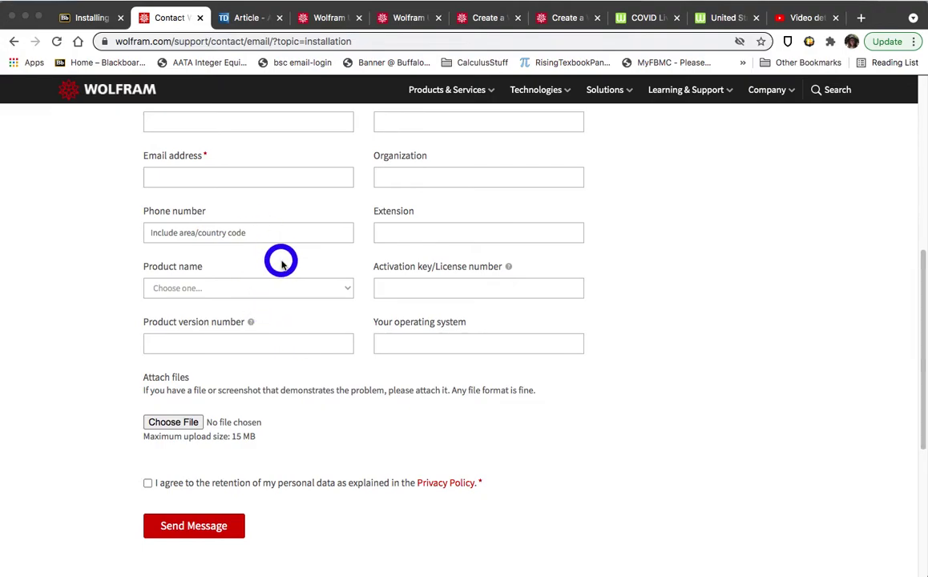
{"action": "left_click", "coordinate": [348, 290]}
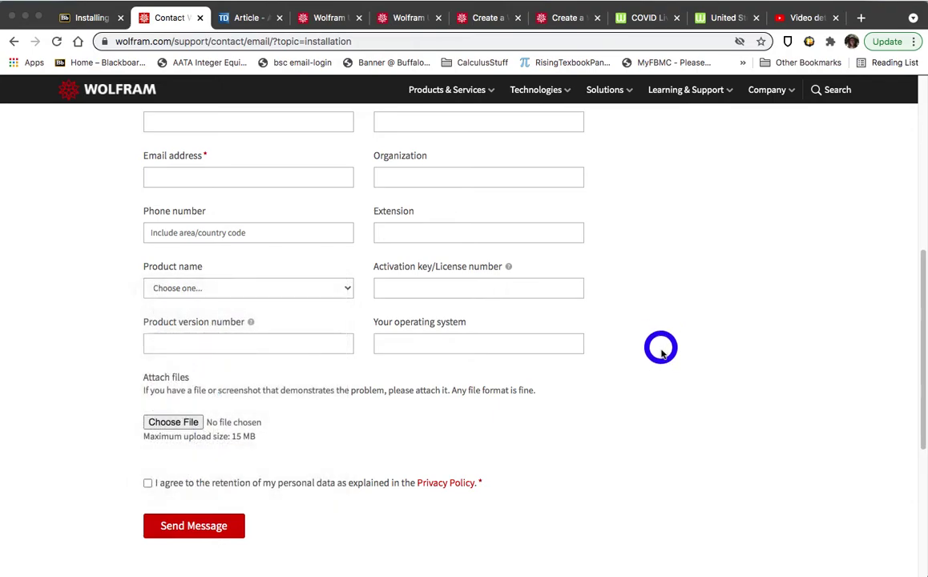
{"action": "left_click", "coordinate": [597, 314]}
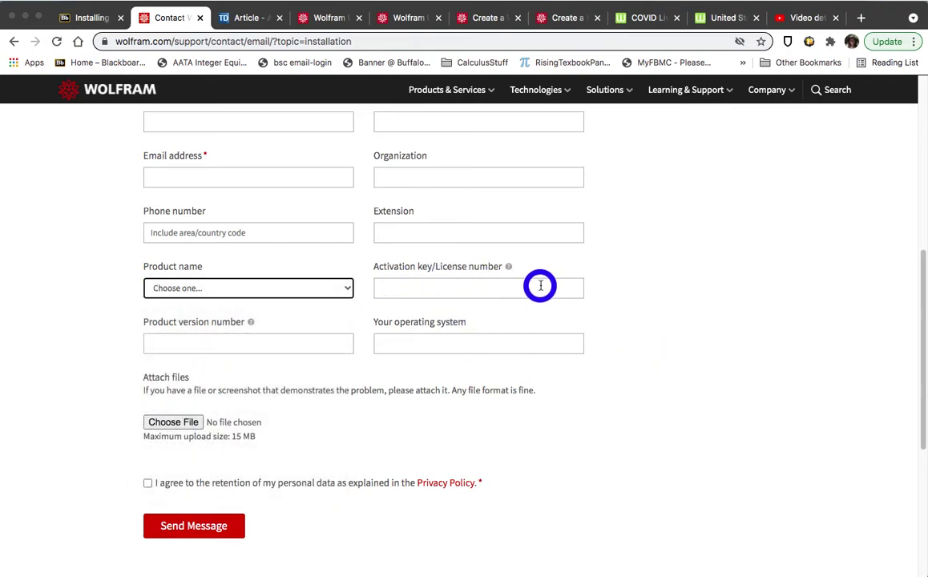
{"action": "scroll", "coordinate": [540, 284], "scroll_direction": "up", "scroll_amount": 5}
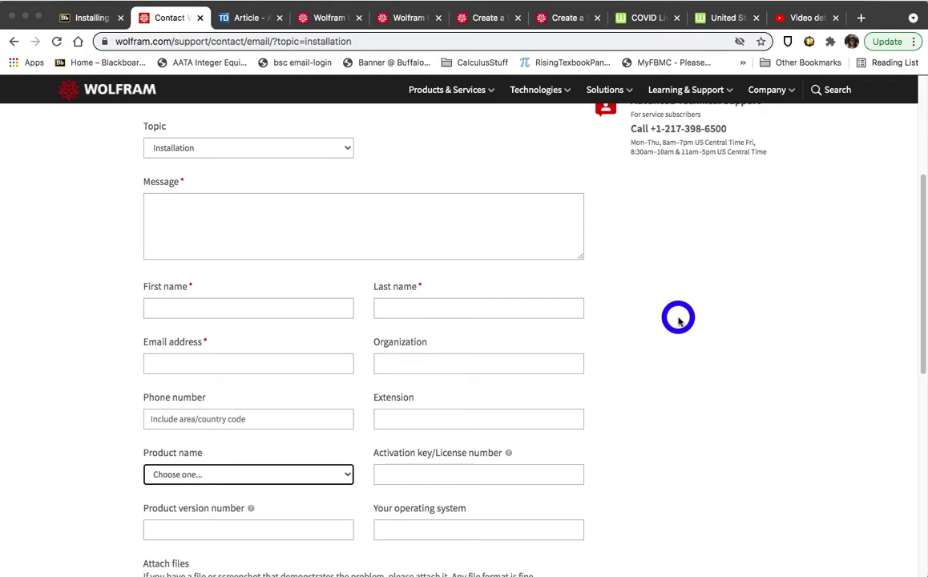
{"action": "scroll", "coordinate": [676, 317], "scroll_direction": "down", "scroll_amount": 5}
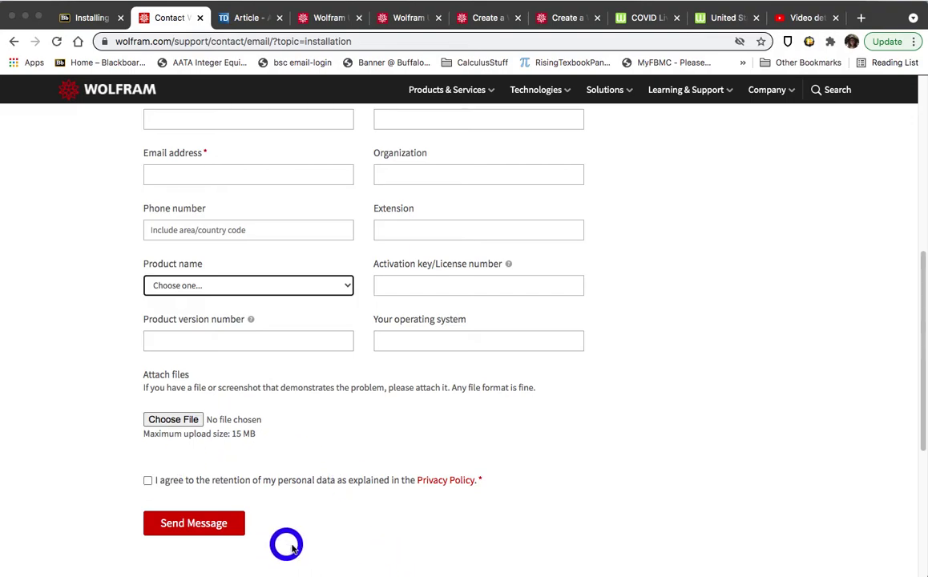
{"action": "scroll", "coordinate": [435, 520], "scroll_direction": "up", "scroll_amount": 10}
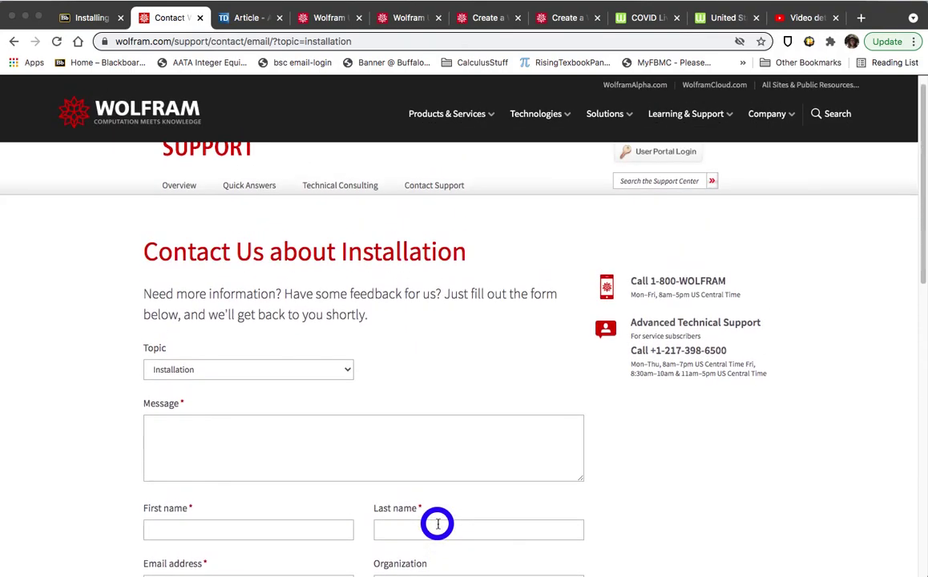